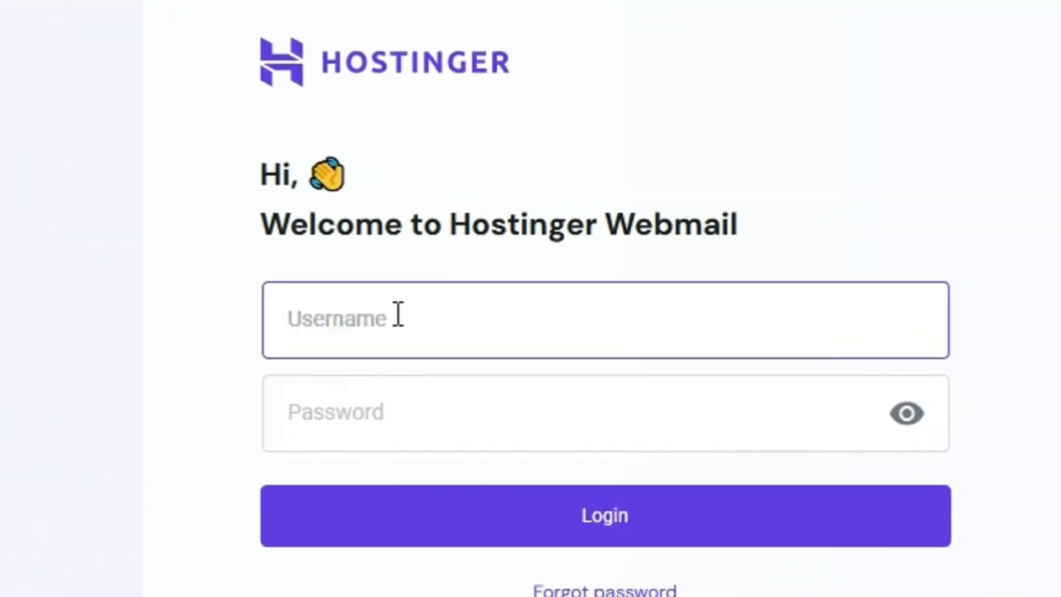
# Step: Log in to Hostinger Webmail with the pasted mailbox address and the account password
pyautogui.hotkey('ctrl', 'v')
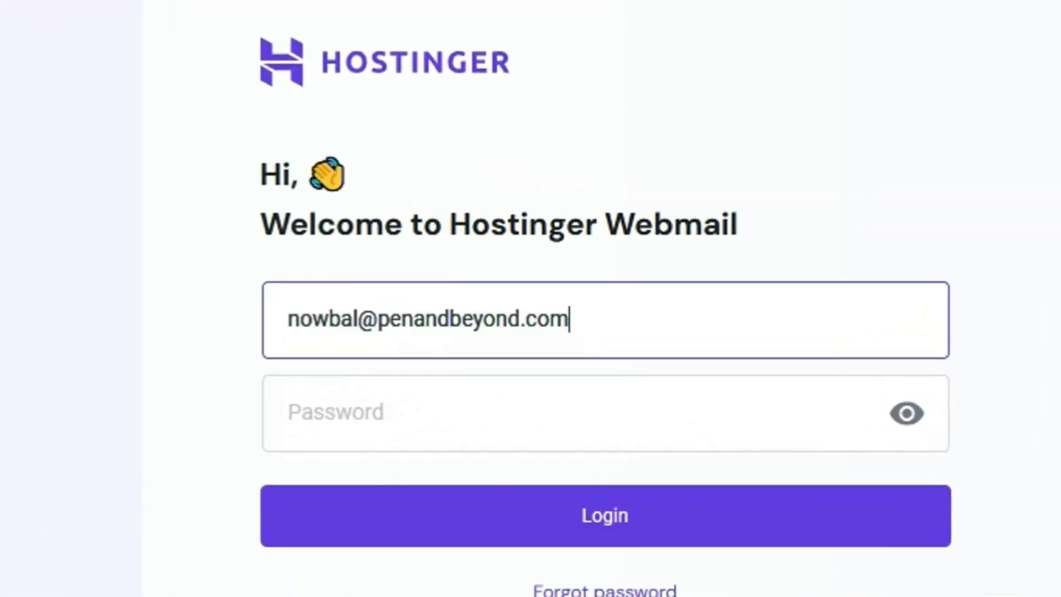
pyautogui.click(468, 403)
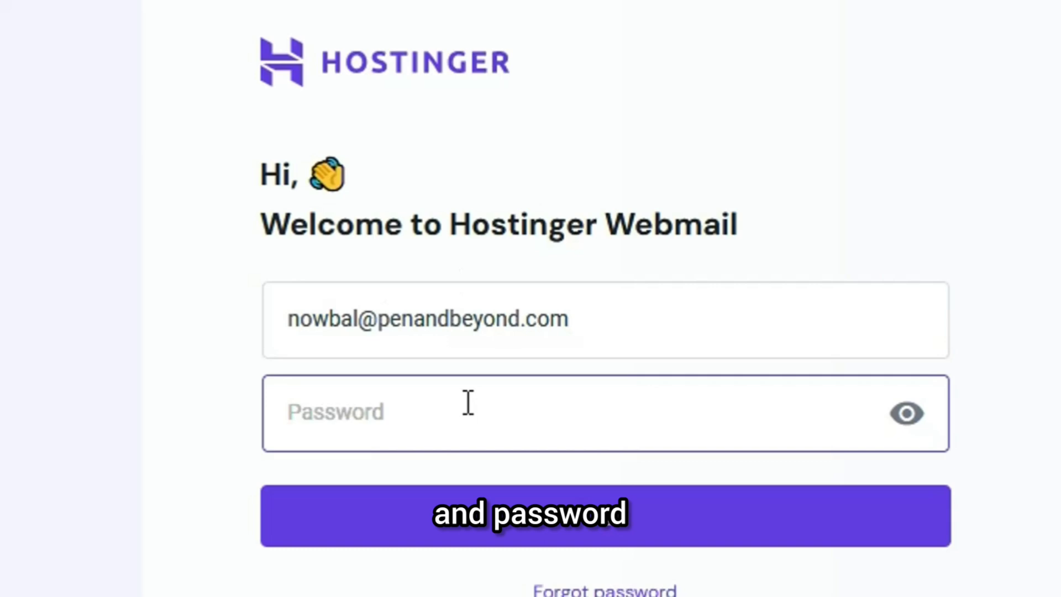
pyautogui.write('••')
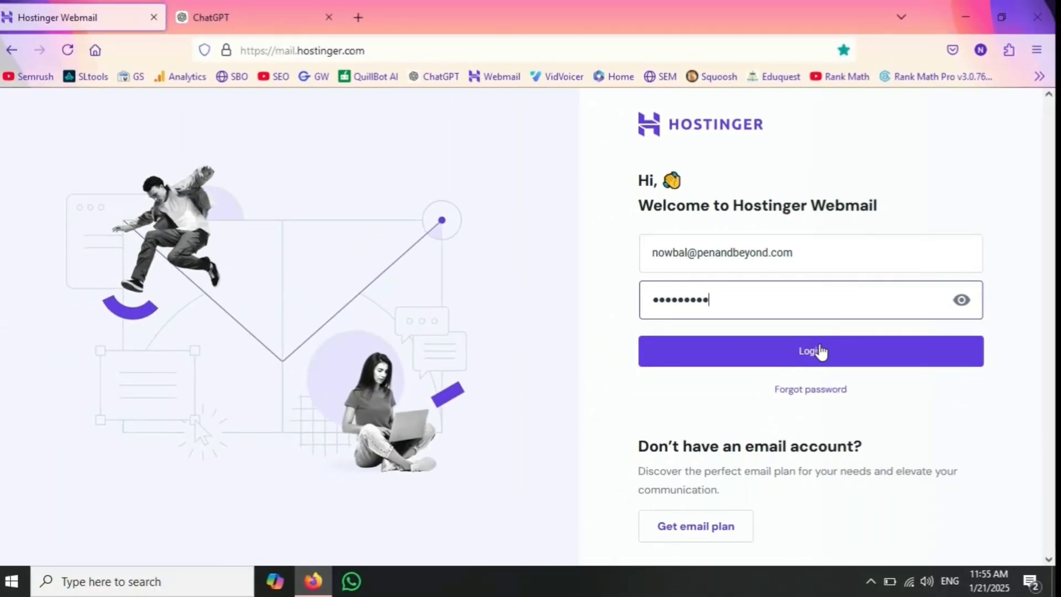
pyautogui.click(808, 358)
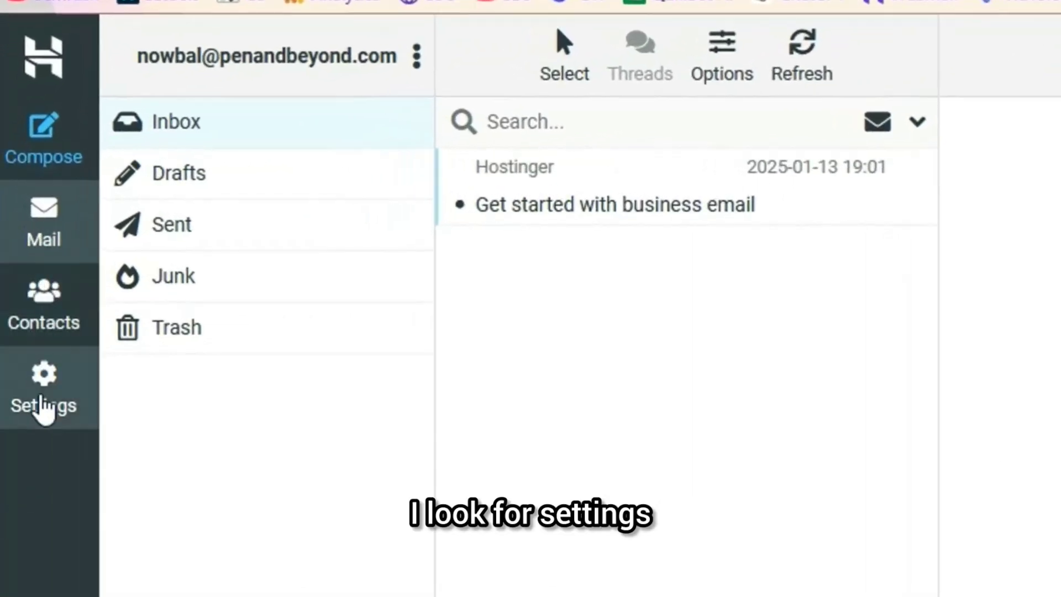
# Step: Open the mailbox identity under Settings > Identities and focus its empty Signature box
pyautogui.click(43, 409)
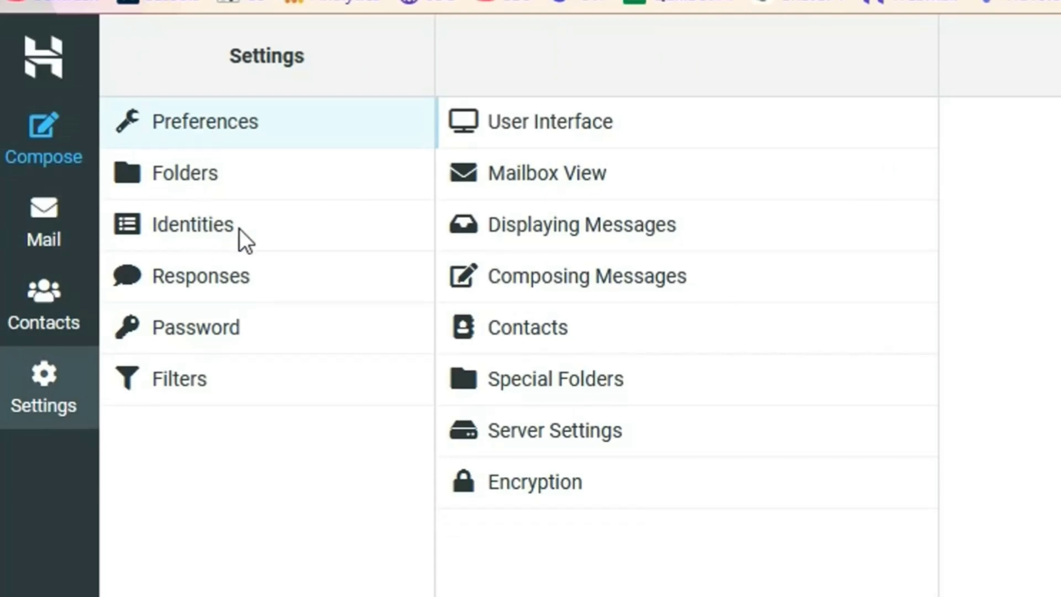
pyautogui.click(186, 221)
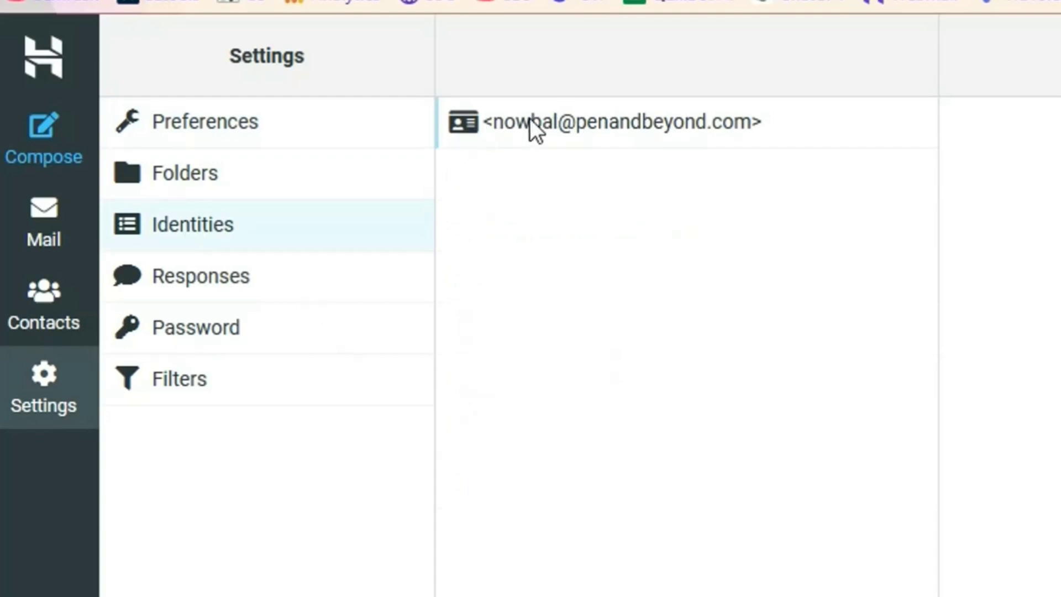
pyautogui.click(492, 124)
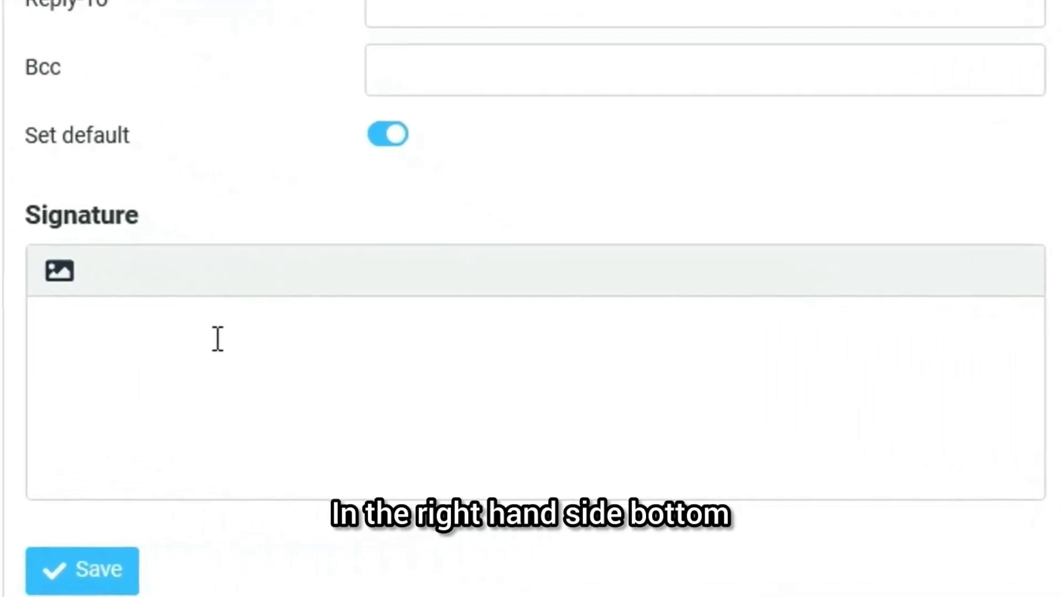
pyautogui.click(617, 453)
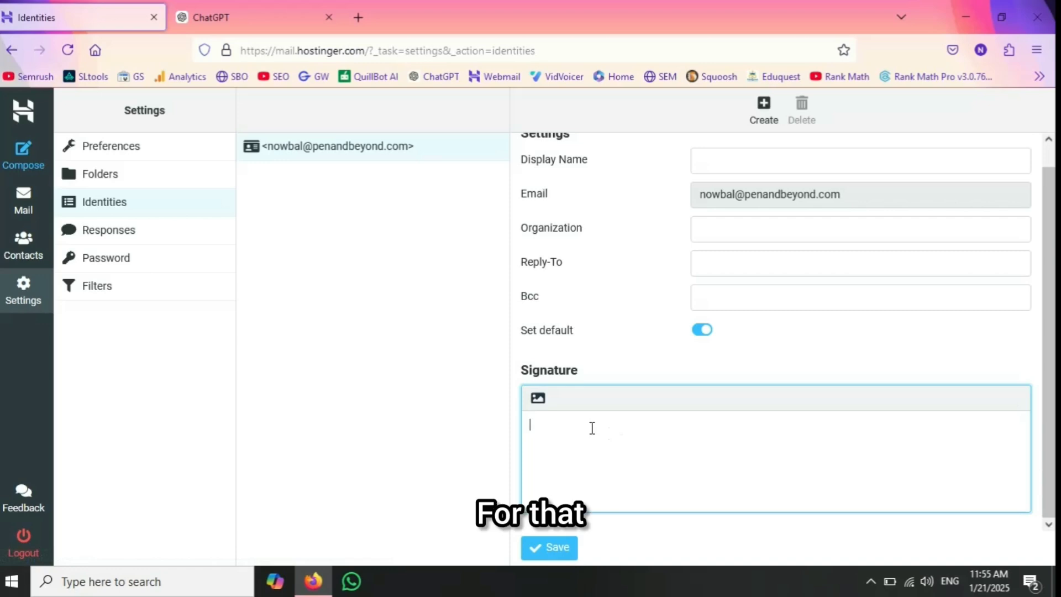
# Step: In the ChatGPT tab, start typing the prompt 'email signature templates'
pyautogui.click(224, 19)
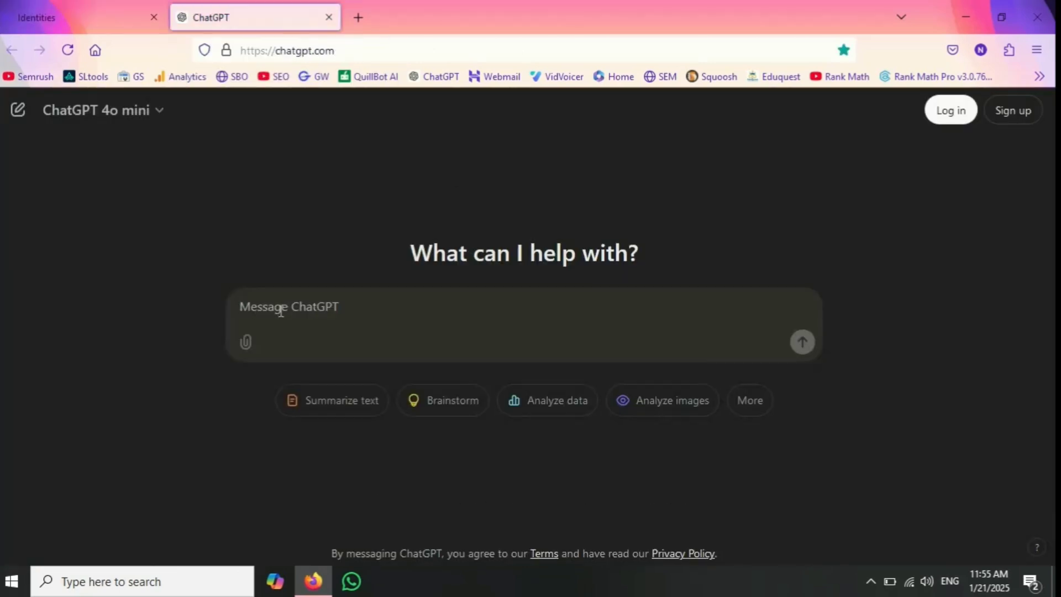
pyautogui.write('ema')
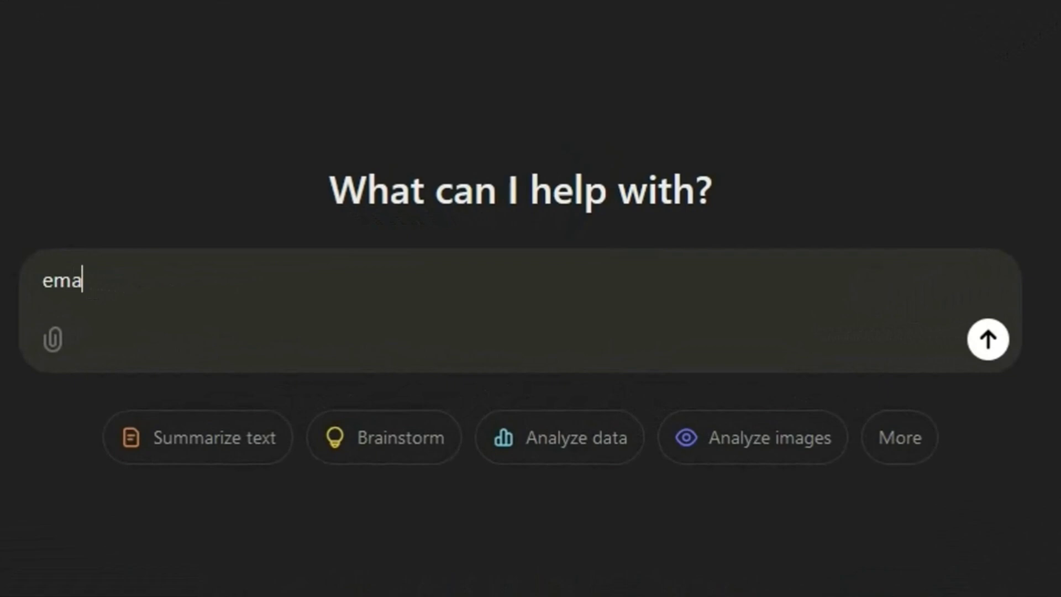
pyautogui.write('il sig')
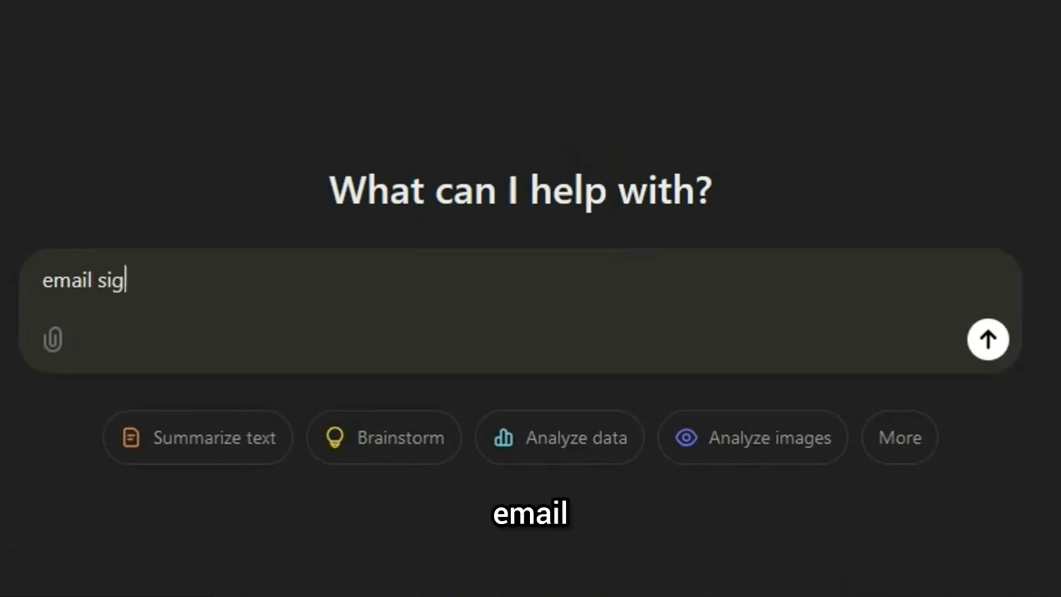
pyautogui.write('natu')
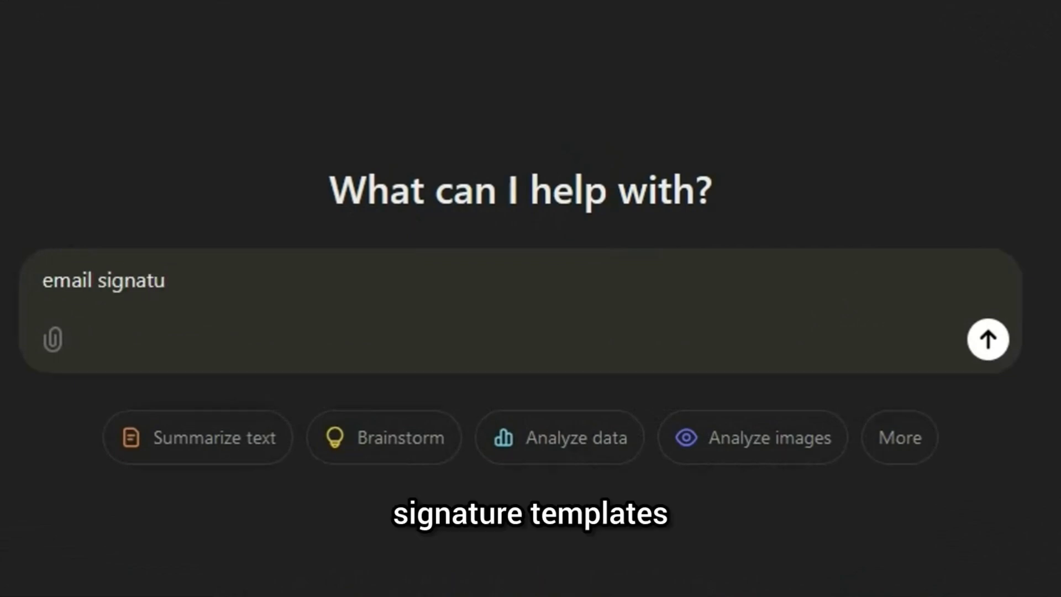
pyautogui.write('re templates')
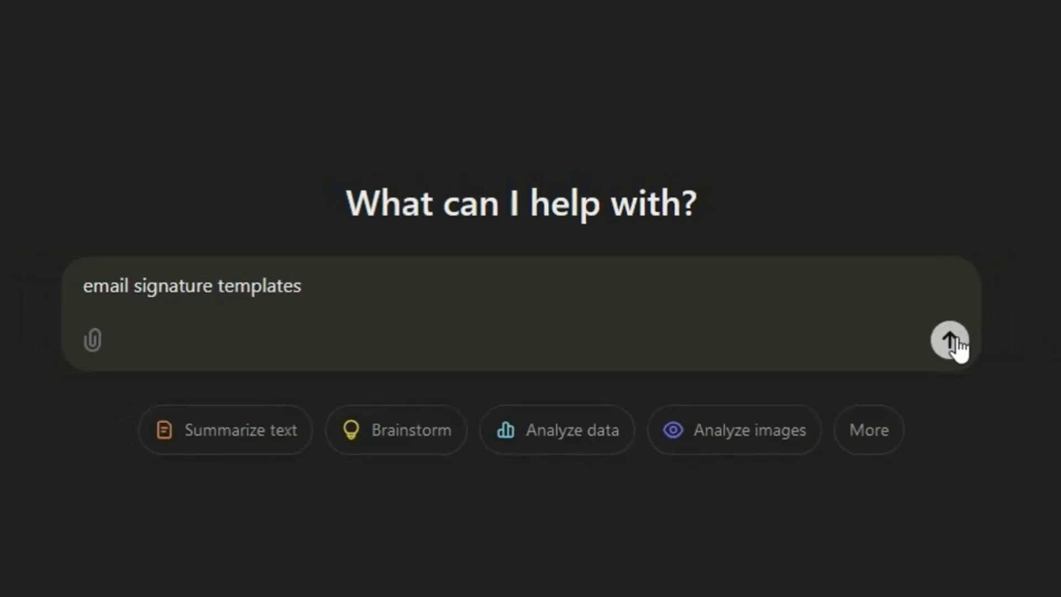
# Step: Send the signature-template request to ChatGPT and scroll through the returned templates
pyautogui.click(953, 342)
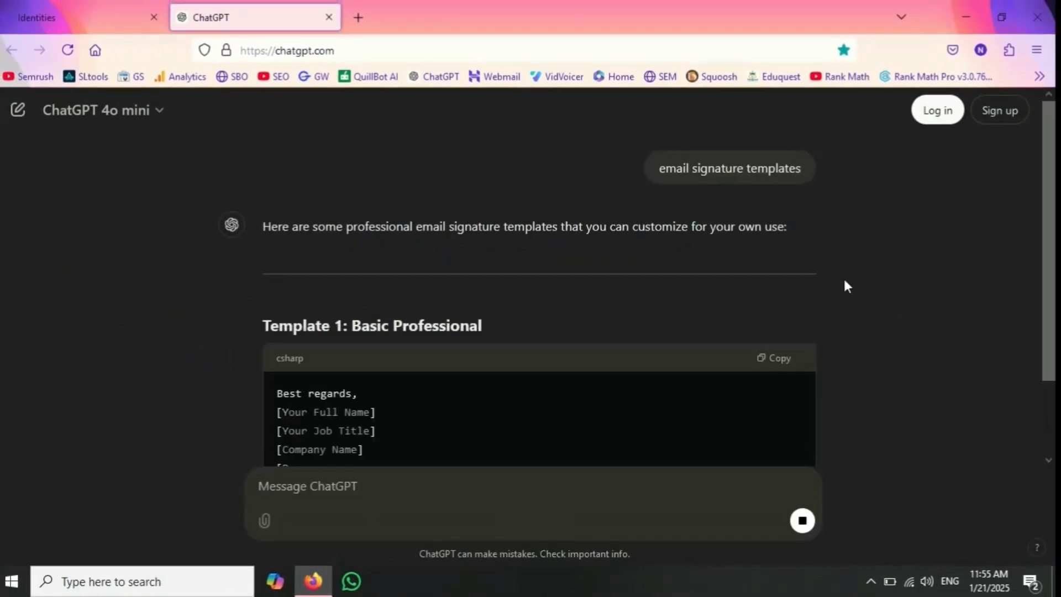
pyautogui.scroll(-5, 849, 280)
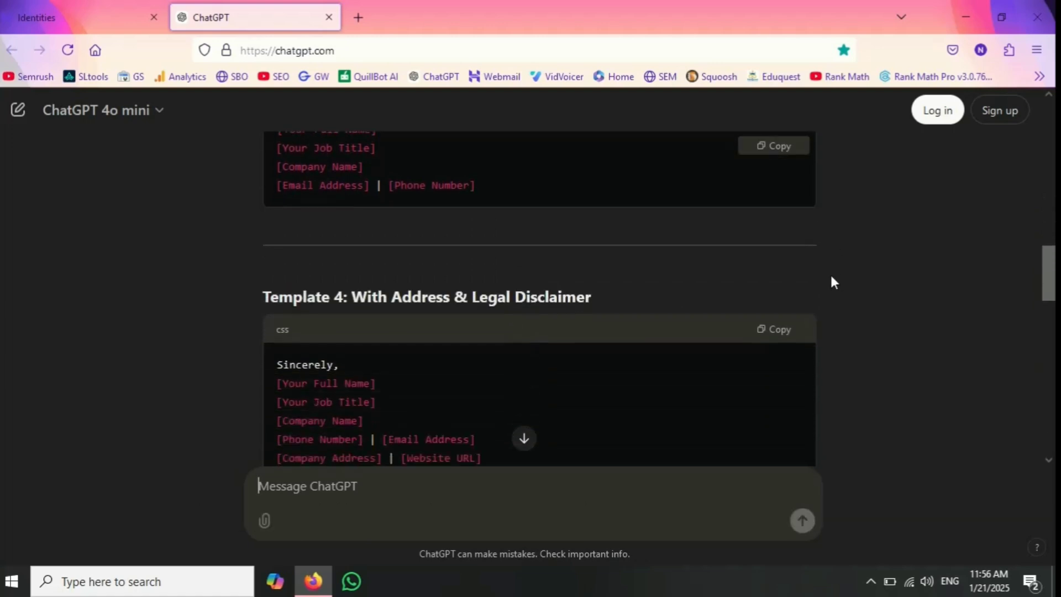
pyautogui.scroll(7, 831, 276)
pyautogui.scroll(3, 832, 277)
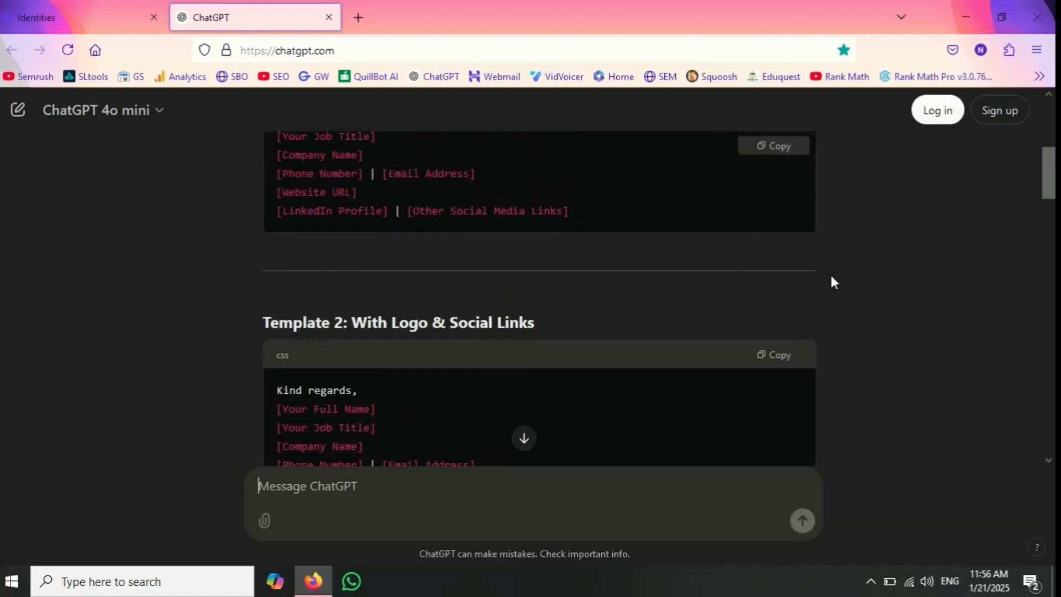
pyautogui.scroll(-6, 832, 277)
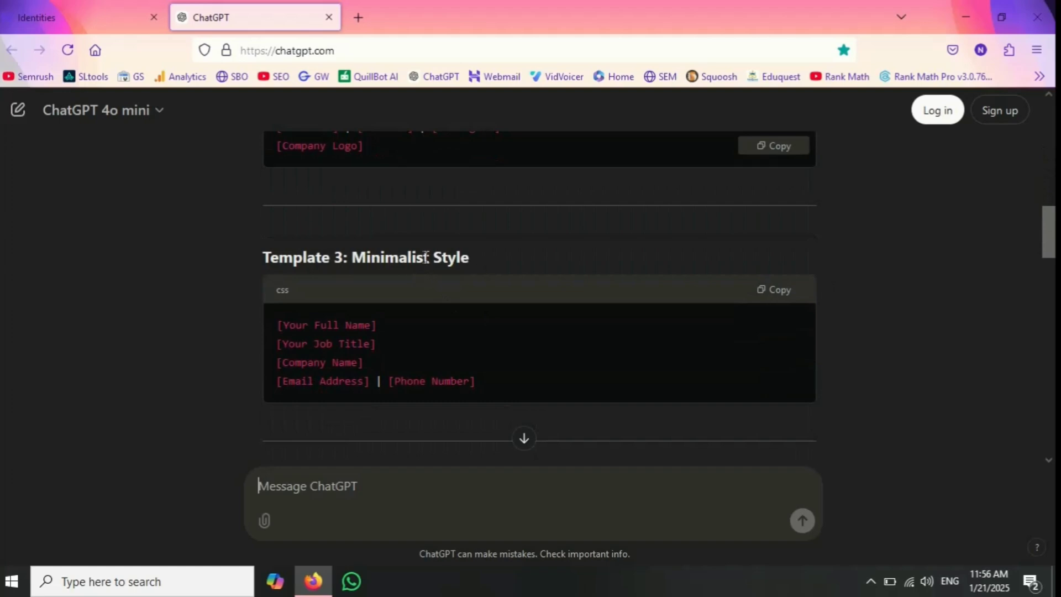
pyautogui.scroll(-5, 478, 265)
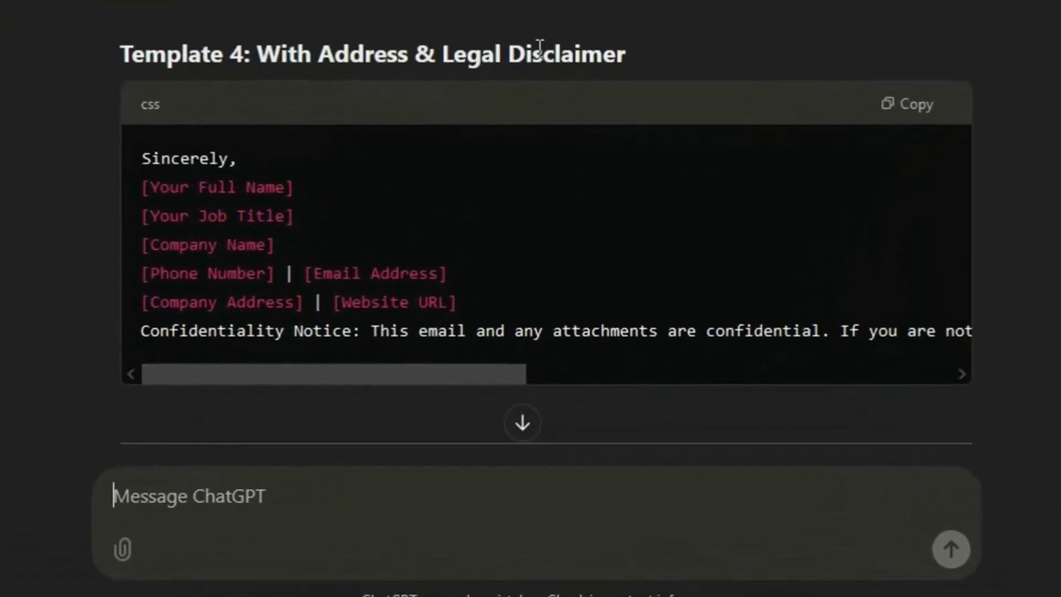
pyautogui.scroll(-3, 556, 213)
pyautogui.scroll(-3, 569, 70)
pyautogui.scroll(-8, 515, 159)
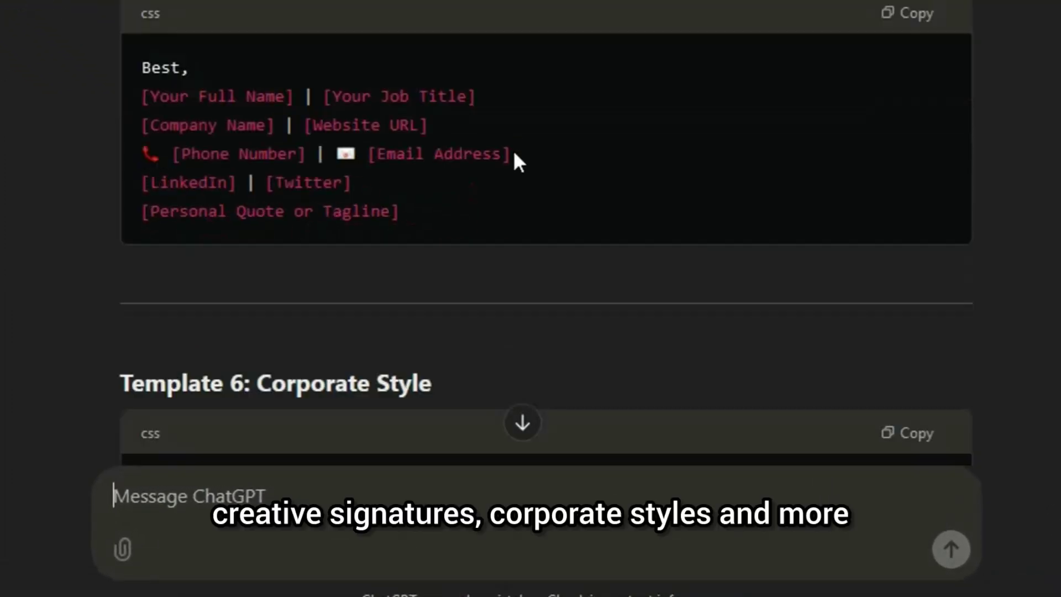
pyautogui.scroll(-5, 447, 58)
pyautogui.scroll(-3, 448, 83)
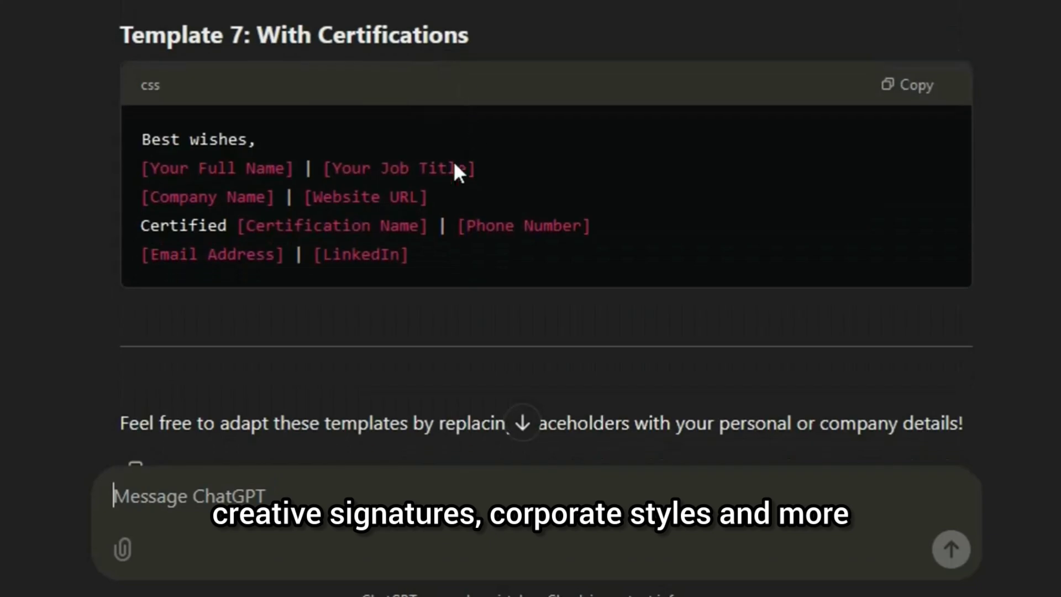
# Step: Copy Template 3: Minimalist Style and return to the webmail Identities tab
pyautogui.scroll(5, 426, 233)
pyautogui.scroll(10, 507, 242)
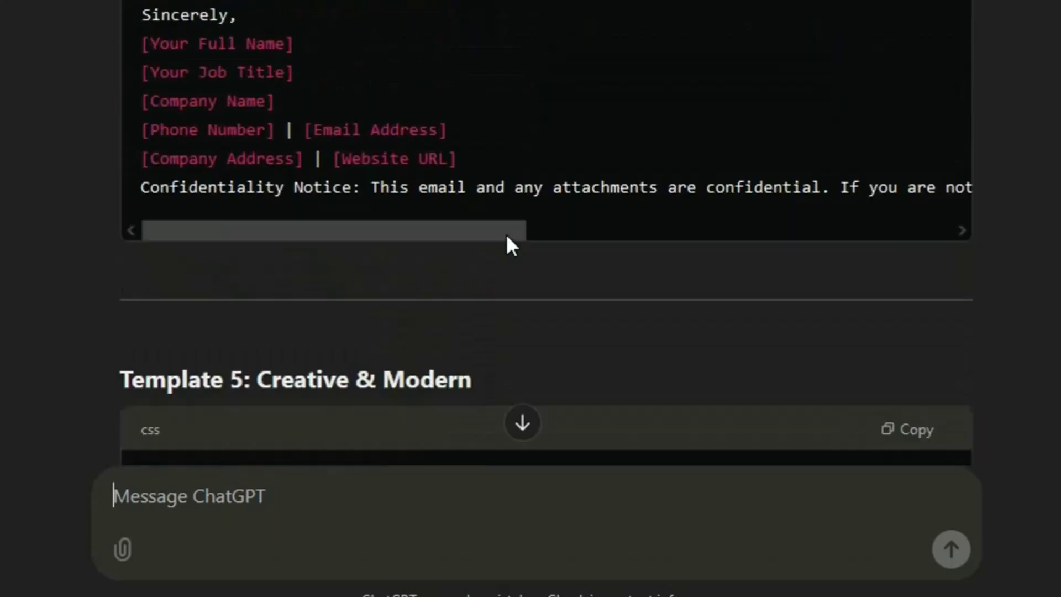
pyautogui.scroll(3, 507, 239)
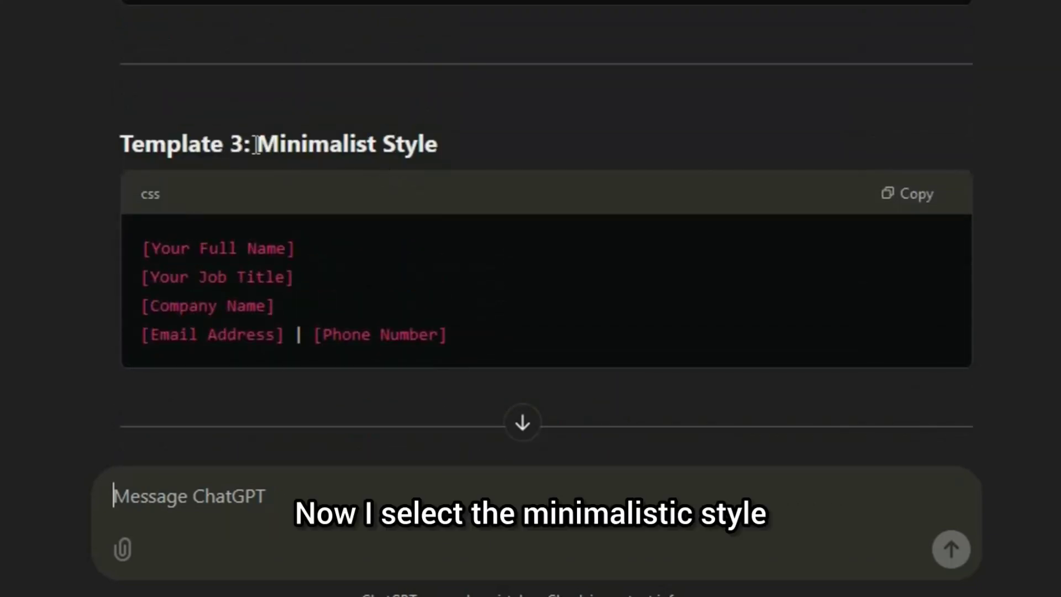
pyautogui.moveTo(256, 145); pyautogui.dragTo(438, 146)
pyautogui.scroll(3, 507, 234)
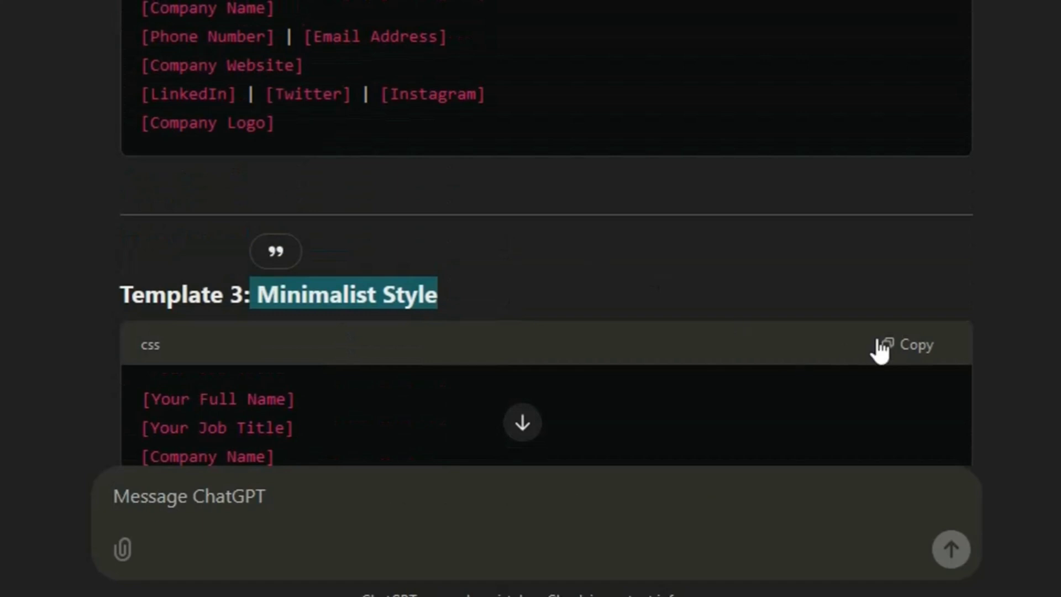
pyautogui.click(912, 347)
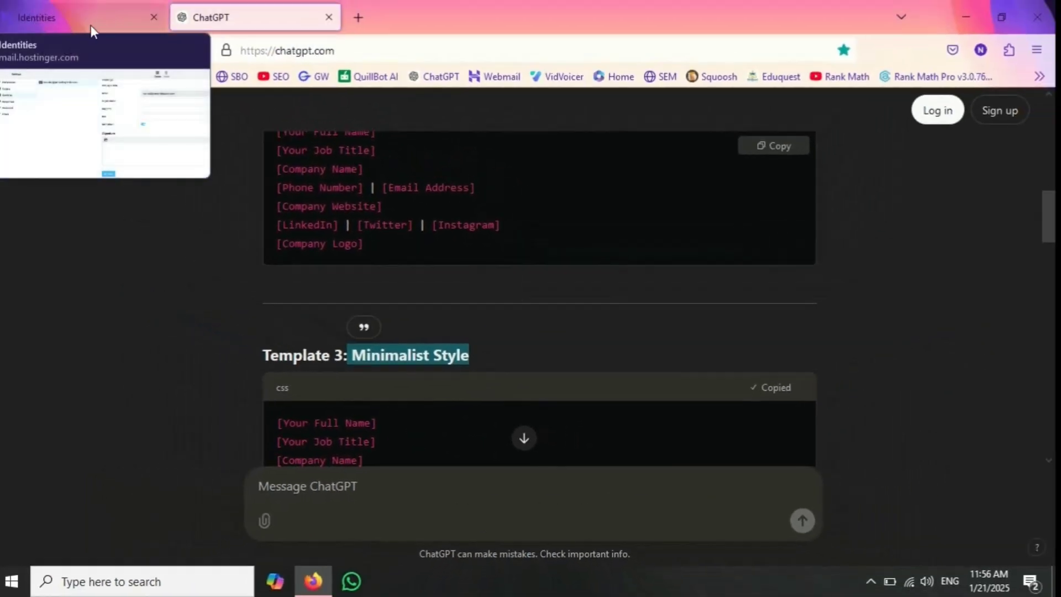
pyautogui.click(78, 22)
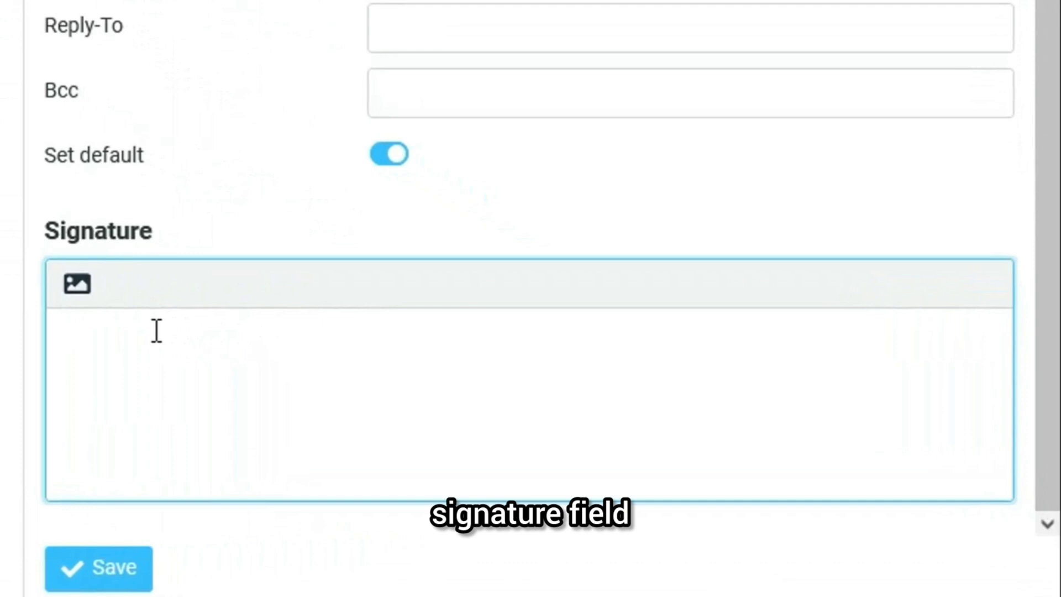
# Step: Paste the Minimalist template as the signature, replacing [Phone Number] with the bracketed phone number
pyautogui.hotkey('ctrl', 'v')
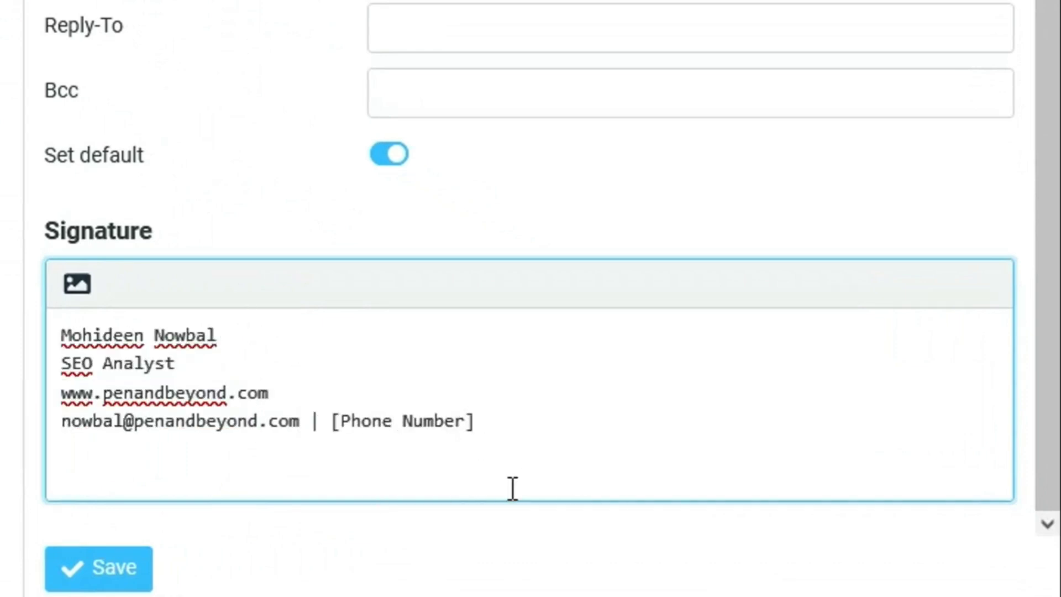
pyautogui.press('BackSpace')
pyautogui.press('BackSpace')
pyautogui.press('BackSpace')
pyautogui.press('BackSpace')
pyautogui.press('BackSpace')
pyautogui.press('BackSpace')
pyautogui.press('BackSpace')
pyautogui.press('BackSpace')
pyautogui.press('BackSpace')
pyautogui.press('BackSpace')
pyautogui.press('BackSpace')
pyautogui.press('BackSpace')
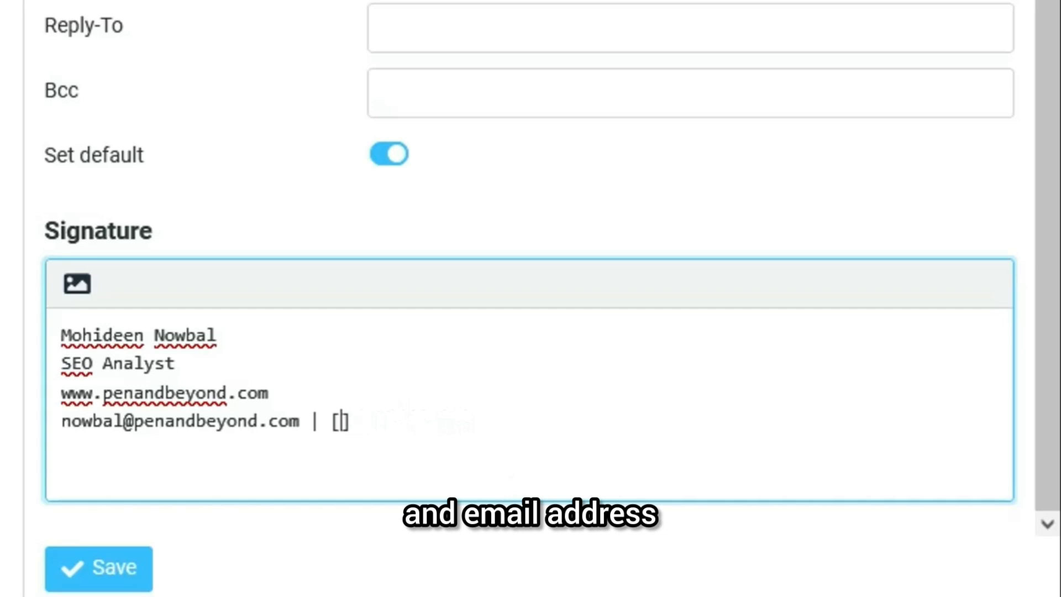
pyautogui.press('BackSpace')
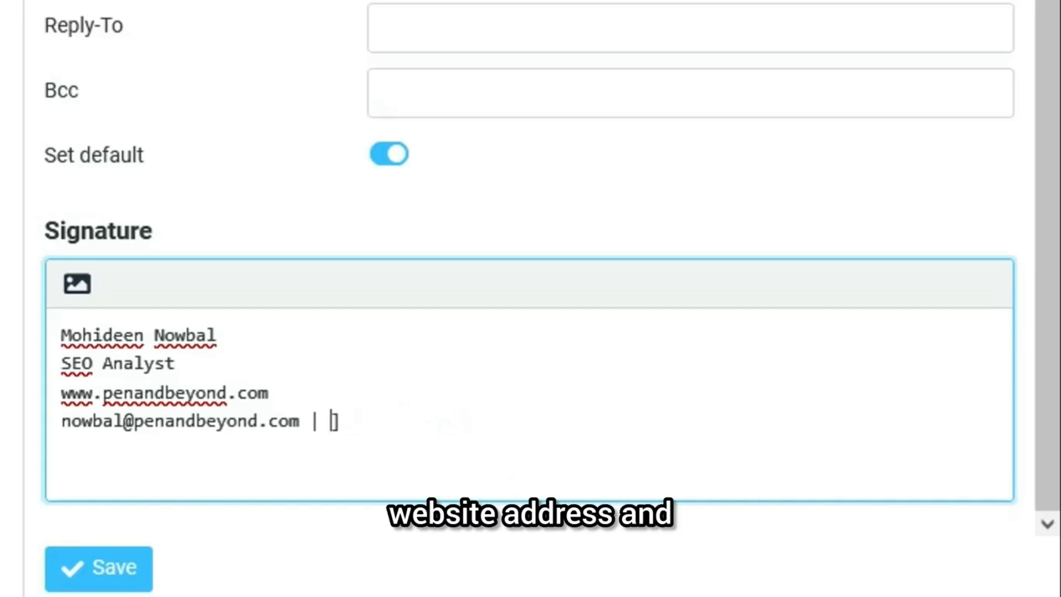
pyautogui.write('12345')
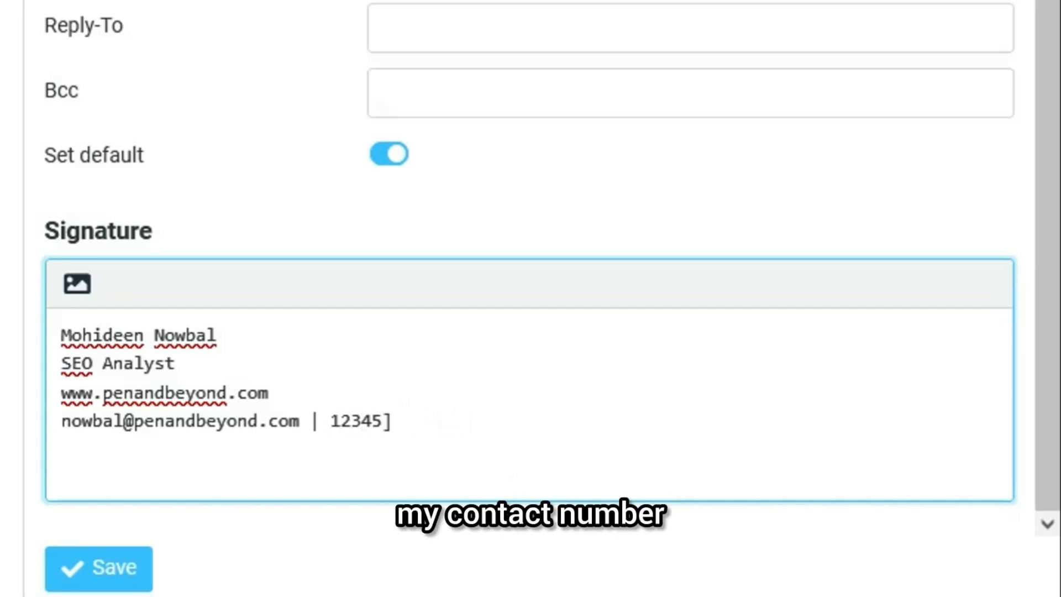
pyautogui.write('6789')
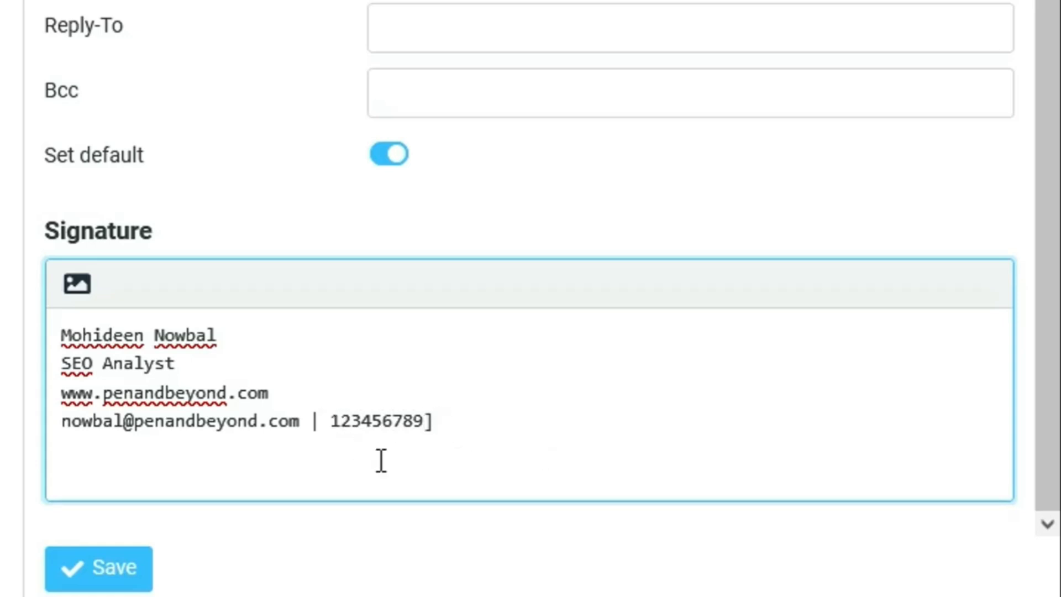
pyautogui.click(330, 421)
pyautogui.write('[')
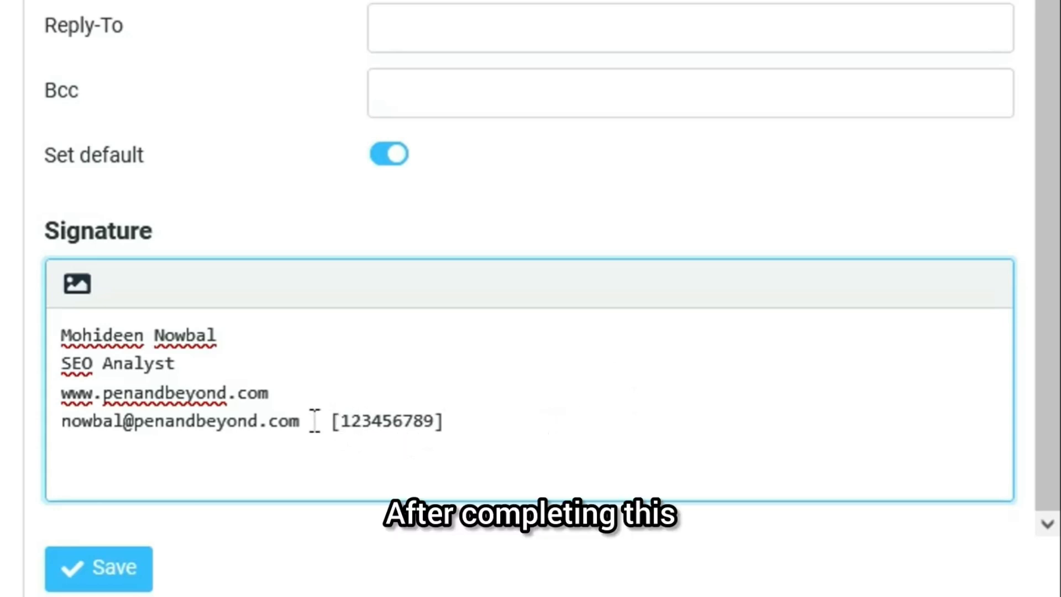
# Step: Save the identity's Minimalist signature, then start a new message that auto-inserts it
pyautogui.click(113, 570)
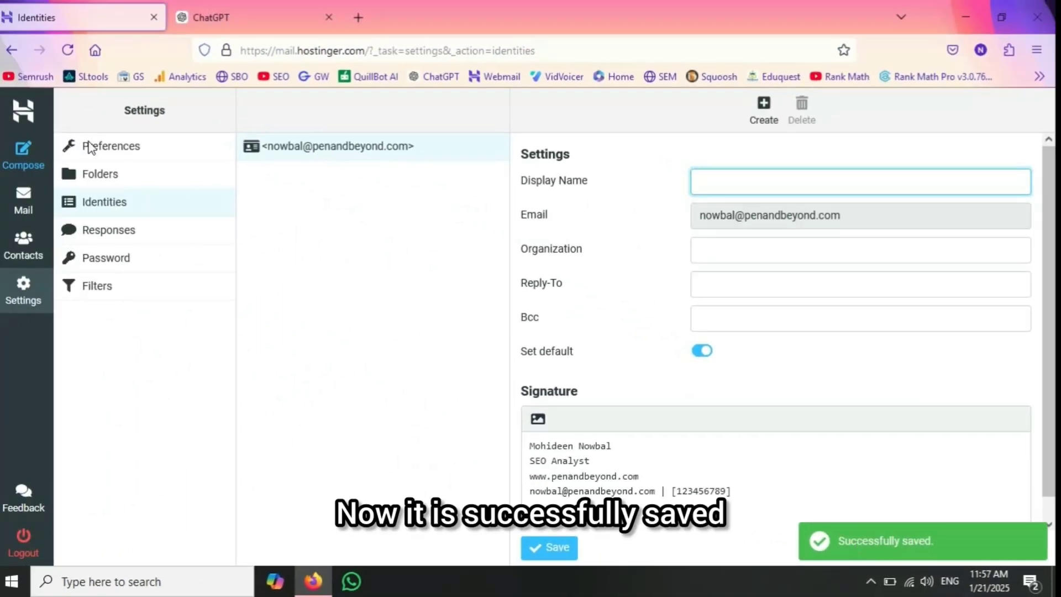
pyautogui.click(28, 167)
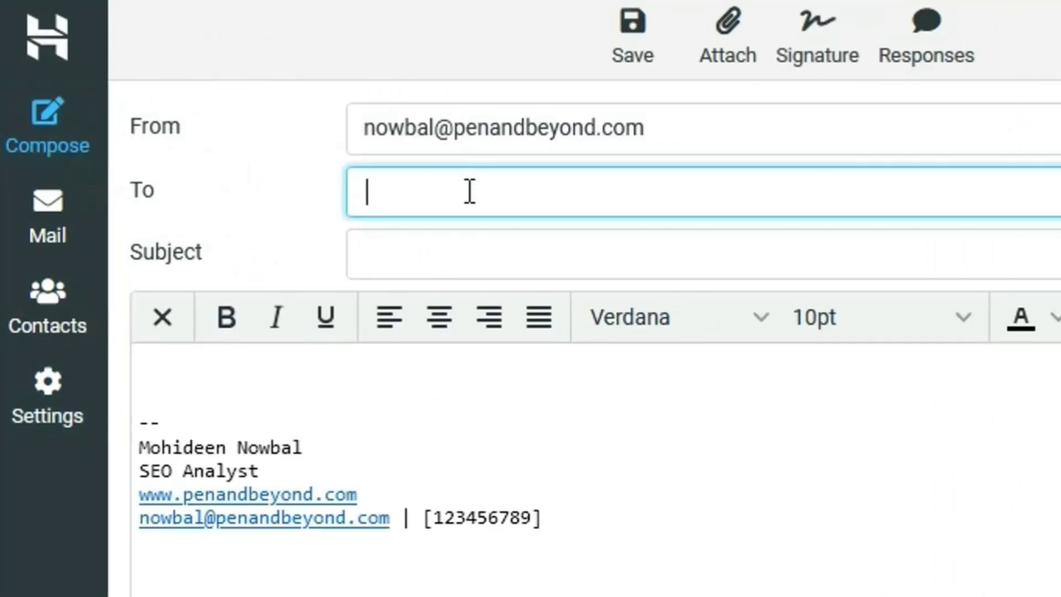
# Step: Highlight the auto-inserted signature lines in the new message body to check them
pyautogui.moveTo(599, 521); pyautogui.dragTo(139, 492)
pyautogui.moveTo(352, 491)
pyautogui.mouseDown()
pyautogui.moveTo(177, 467)
pyautogui.moveTo(126, 445)
pyautogui.mouseUp()
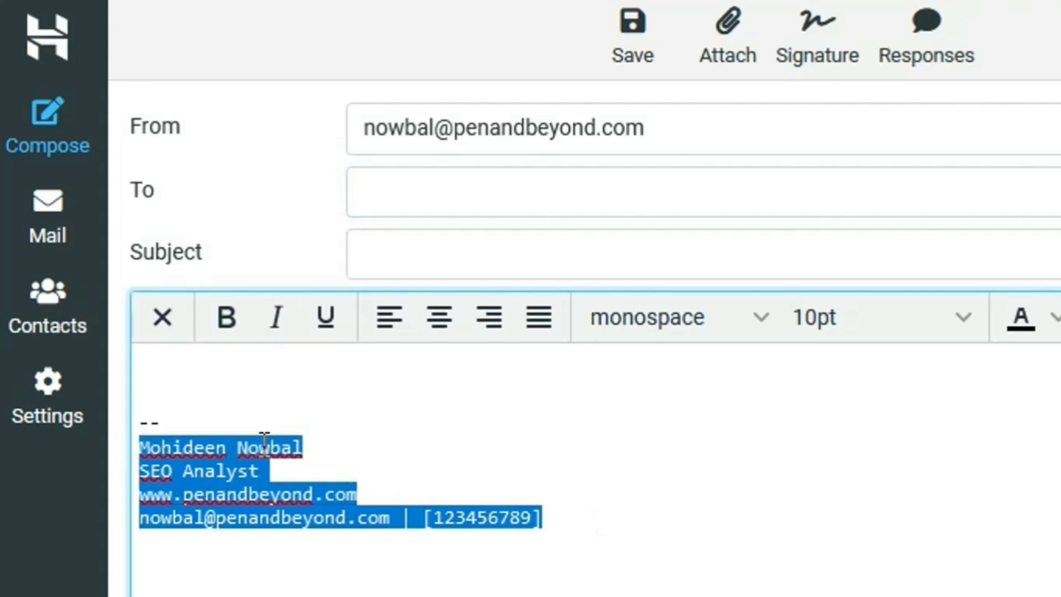
pyautogui.click(603, 535)
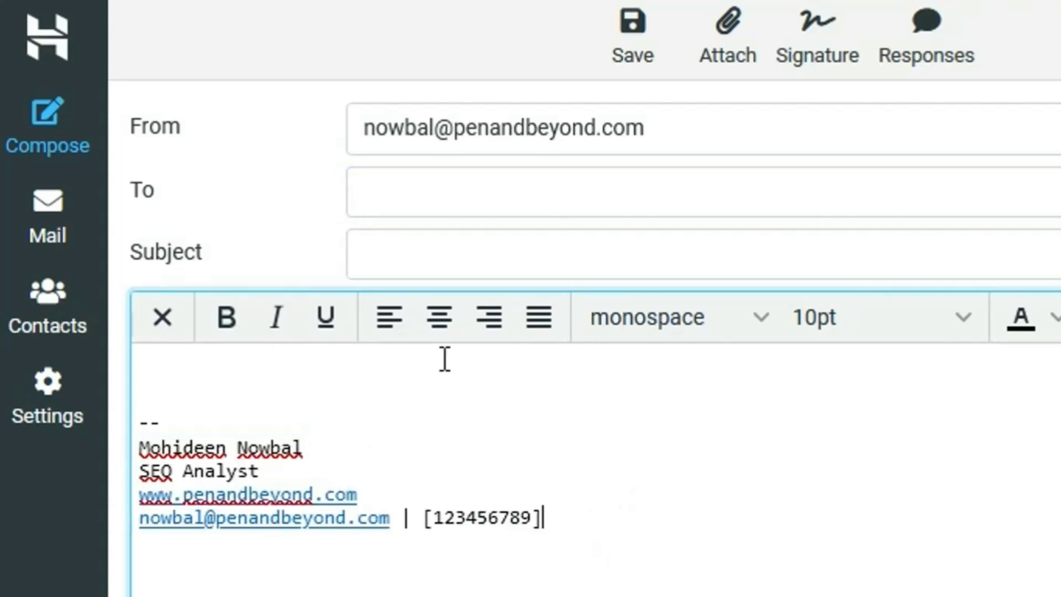
# Step: Send the Gmail contact a message with subject 'Email signature' and body 'Welcome to Signature for Emal'
pyautogui.click(456, 185)
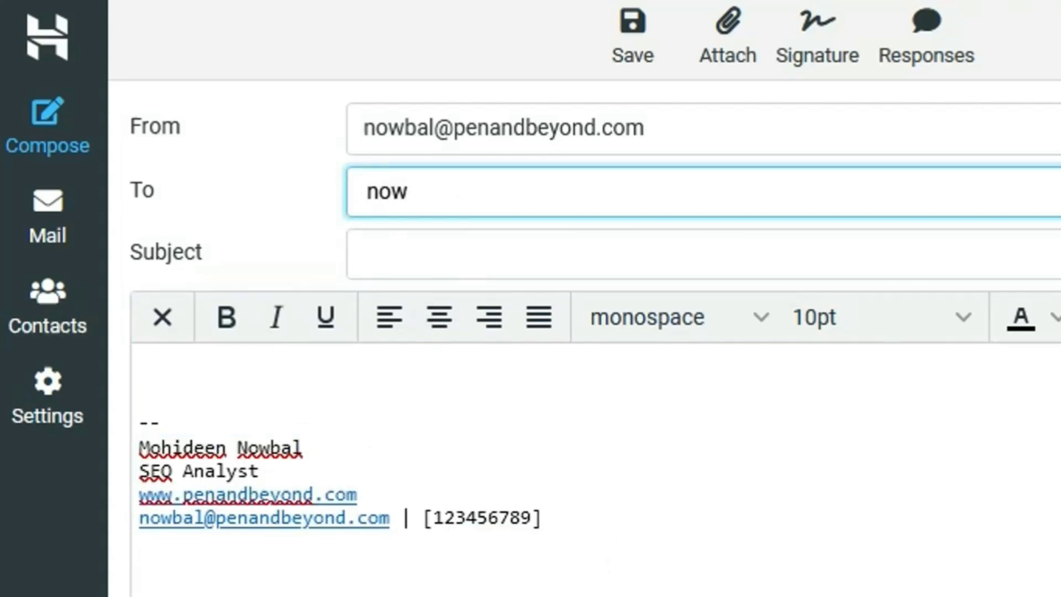
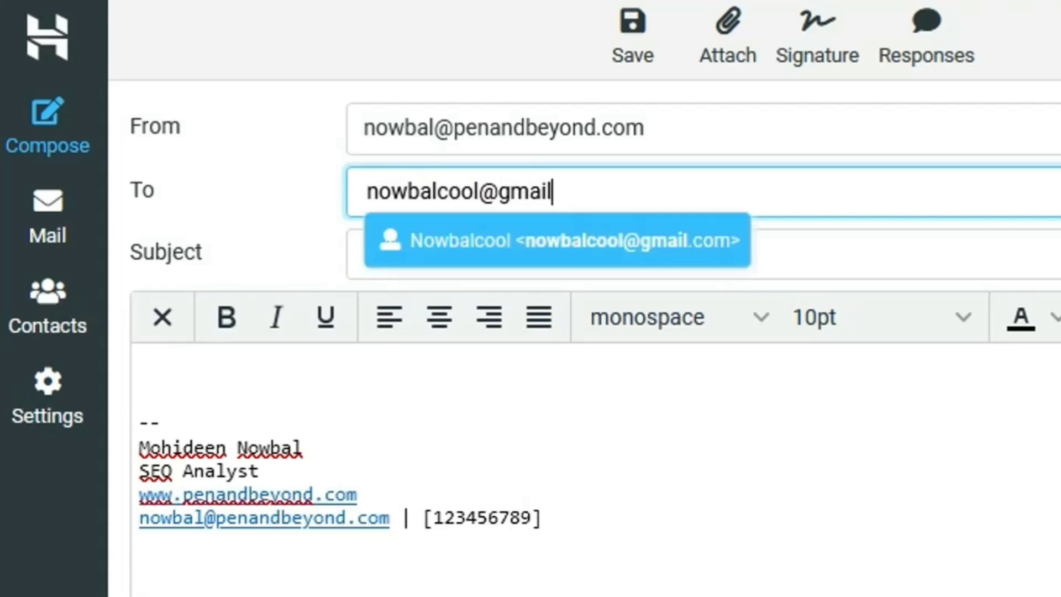
pyautogui.click(507, 237)
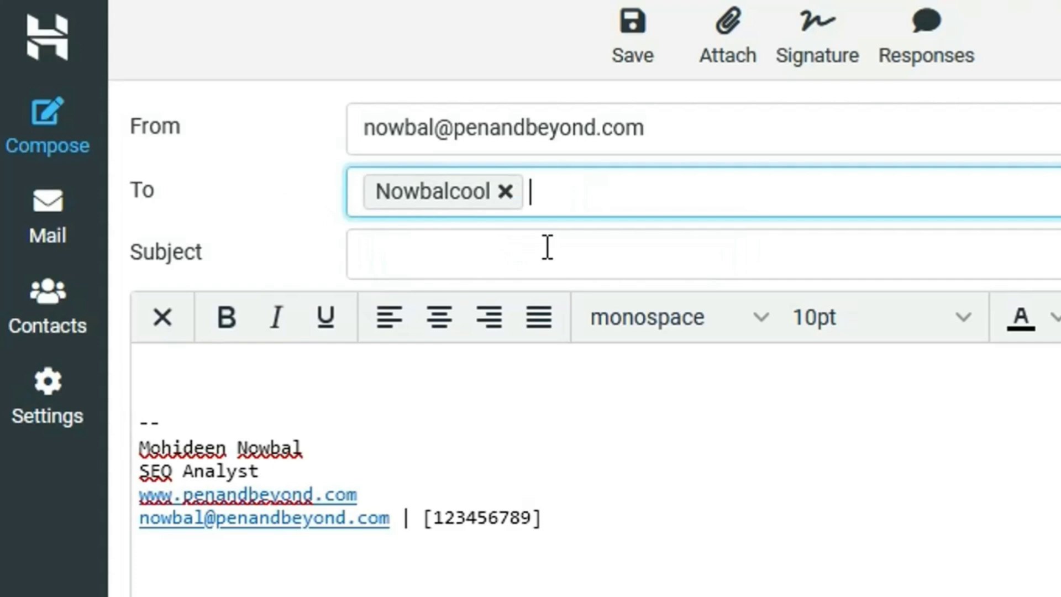
pyautogui.click(507, 257)
pyautogui.write('Email signature')
pyautogui.click(407, 367)
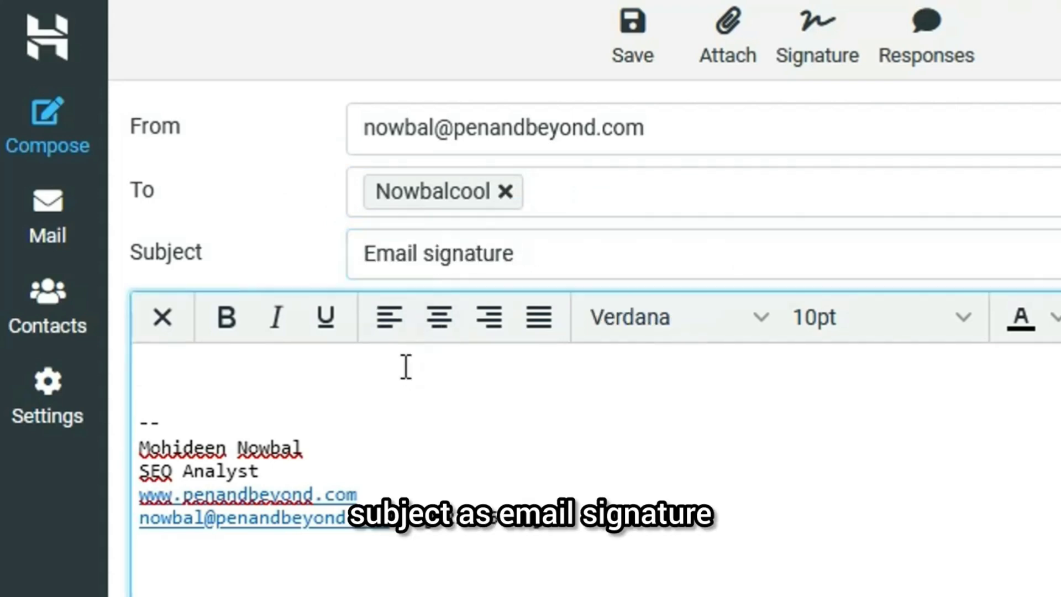
pyautogui.write('Welcome to Signature for Emal')
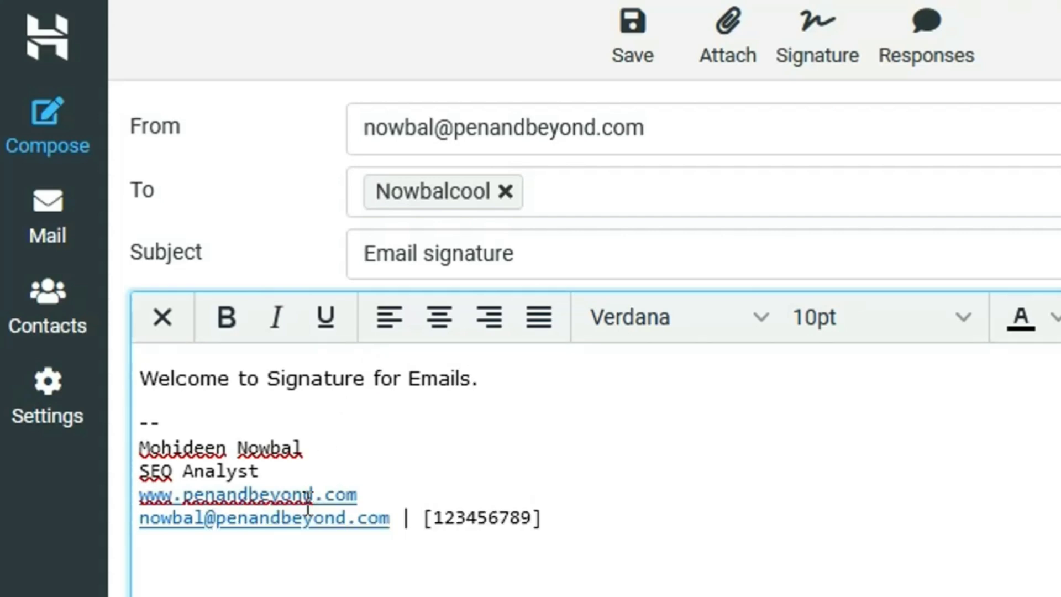
pyautogui.click(93, 551)
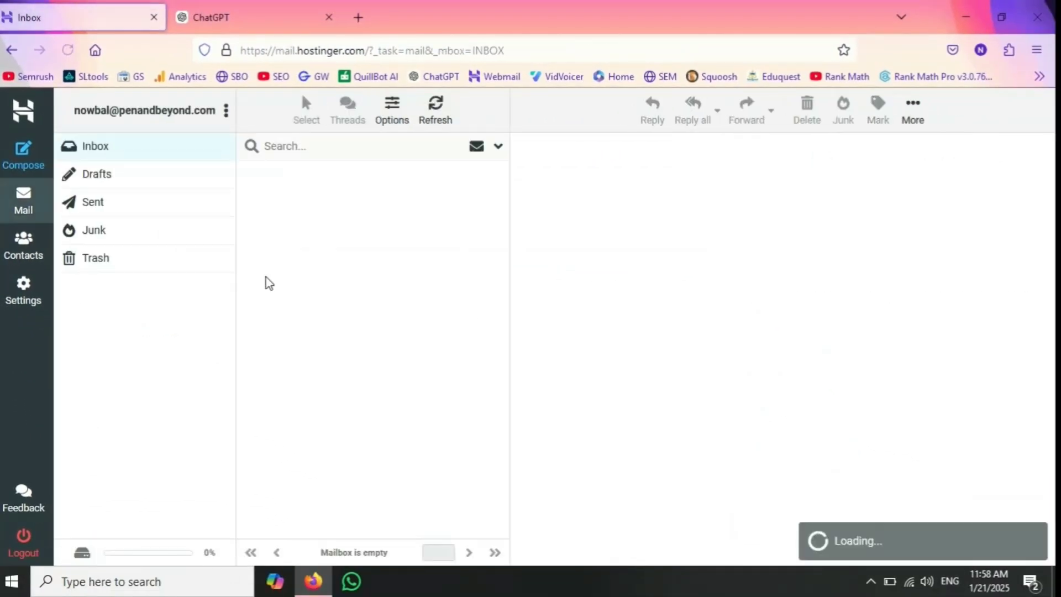
# Step: Open the sent 'Email signature' message, check its signature lines, then bring up the screen recorder controls
pyautogui.click(80, 207)
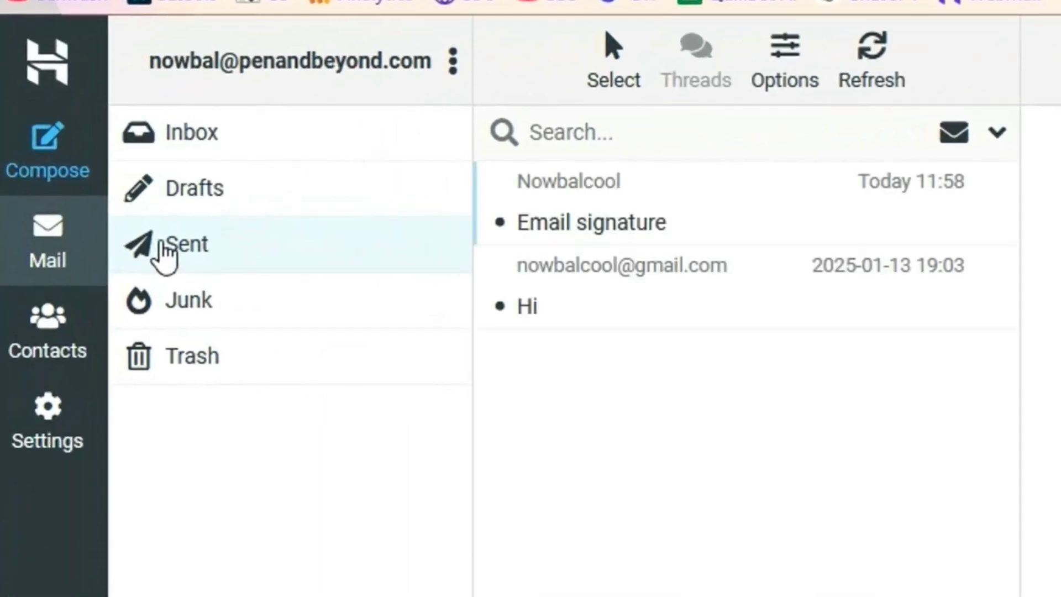
pyautogui.click(641, 231)
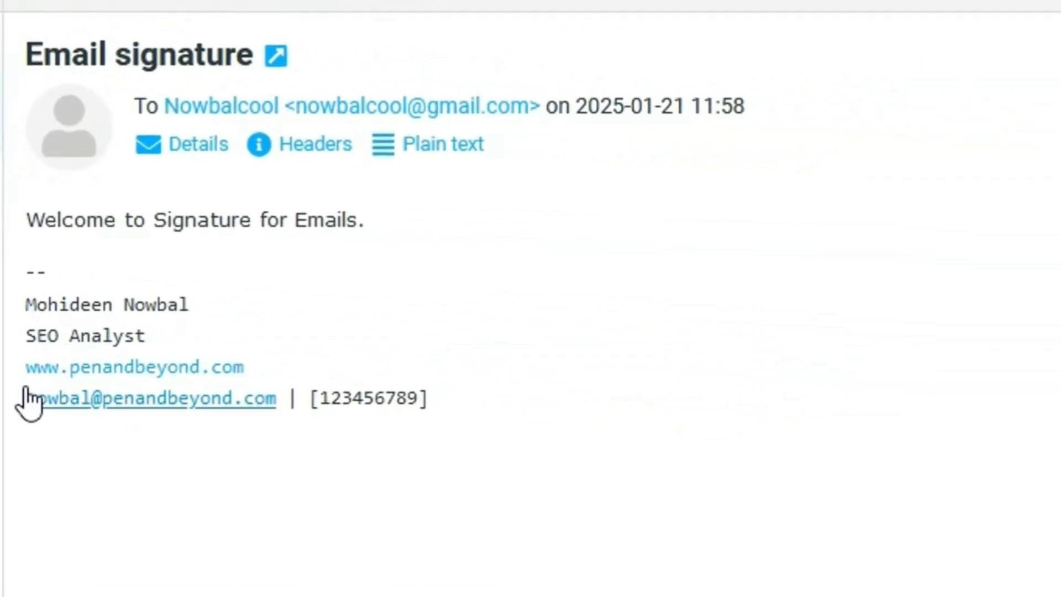
pyautogui.moveTo(462, 410)
pyautogui.mouseDown()
pyautogui.moveTo(168, 394)
pyautogui.moveTo(26, 303)
pyautogui.mouseUp()
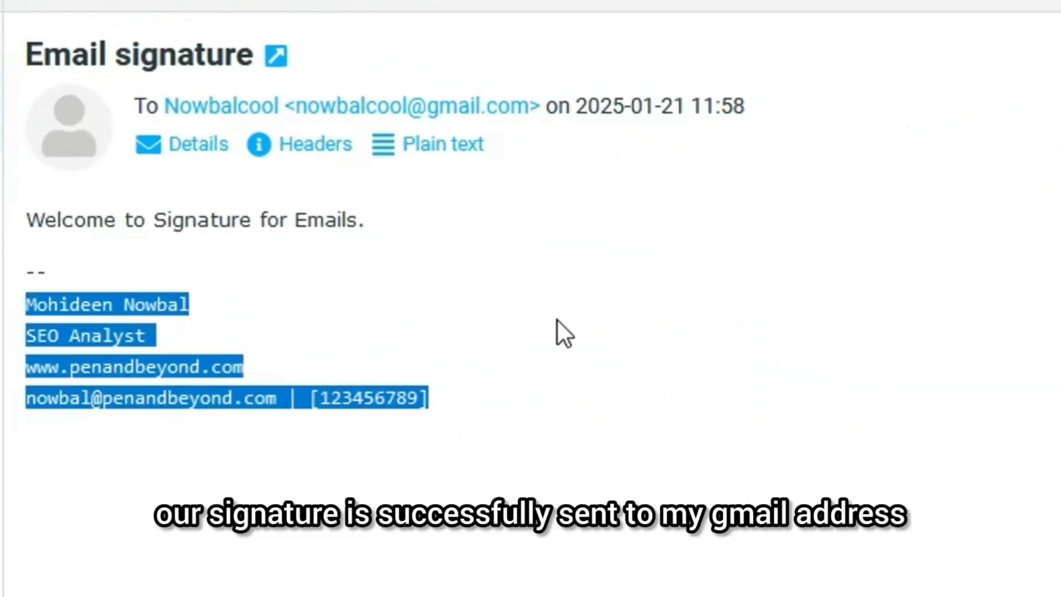
pyautogui.click(350, 286)
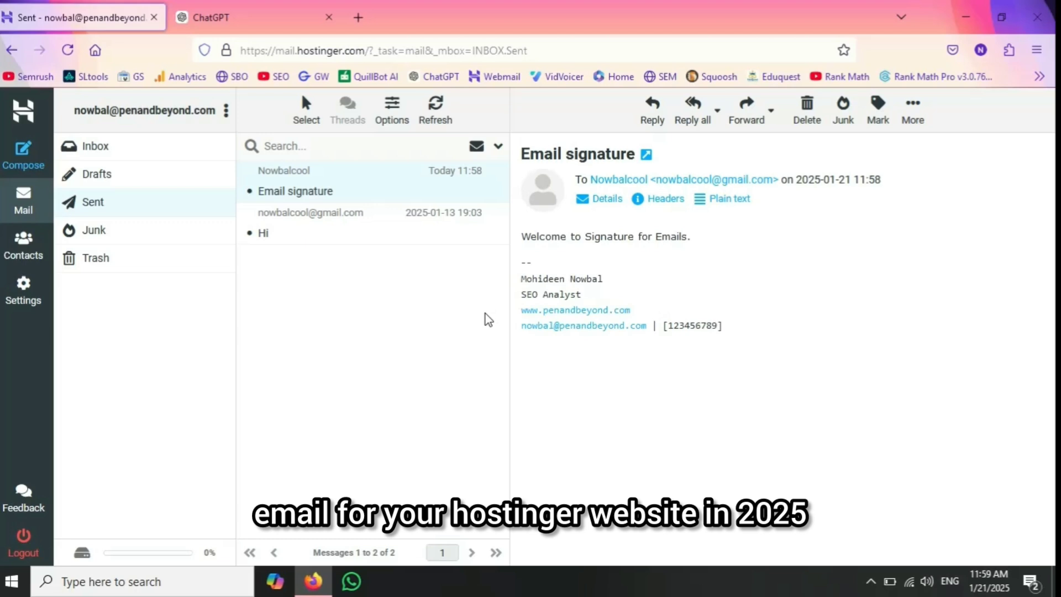
pyautogui.click(877, 575)
pyautogui.click(903, 520)
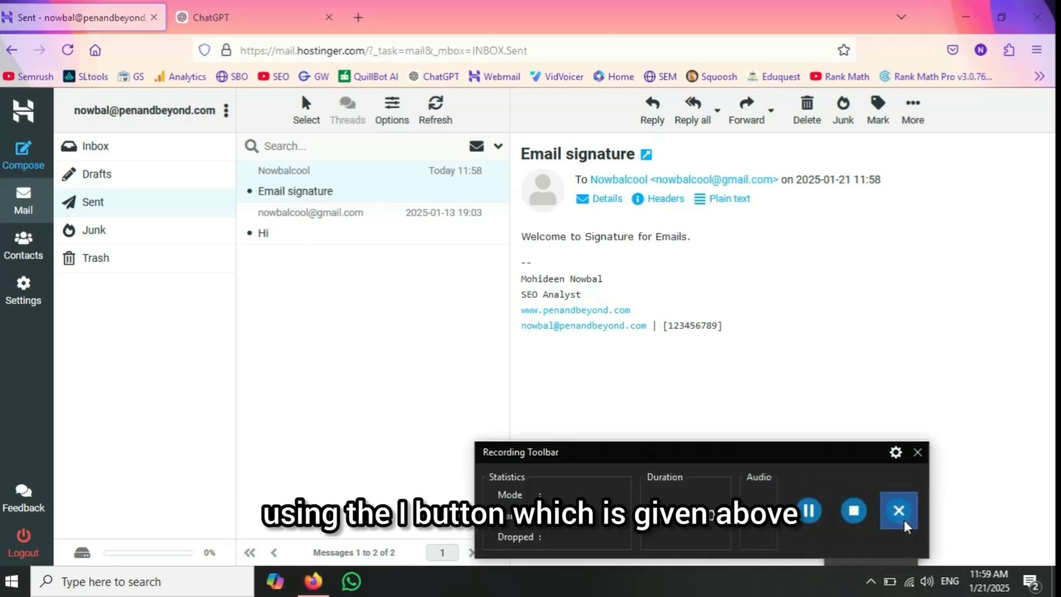